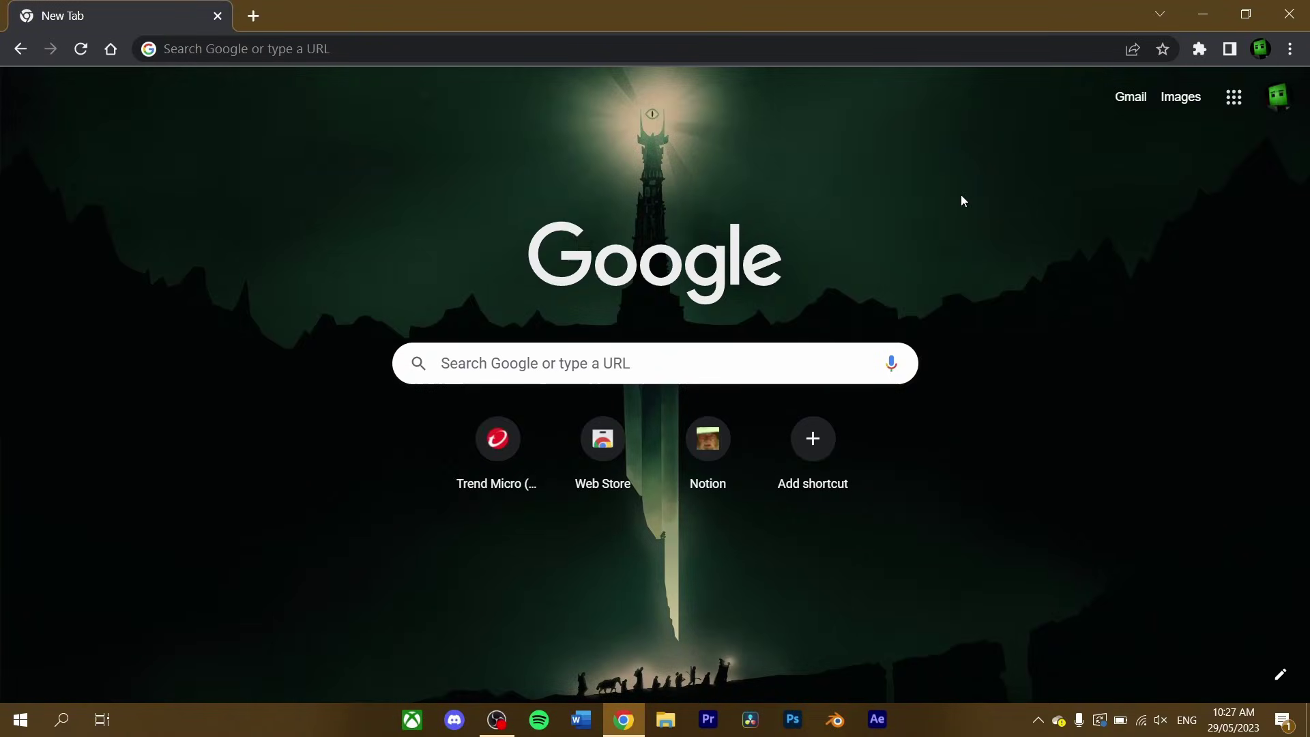
pyautogui.click(600, 51)
pyautogui.write('https://minecraft.net/')
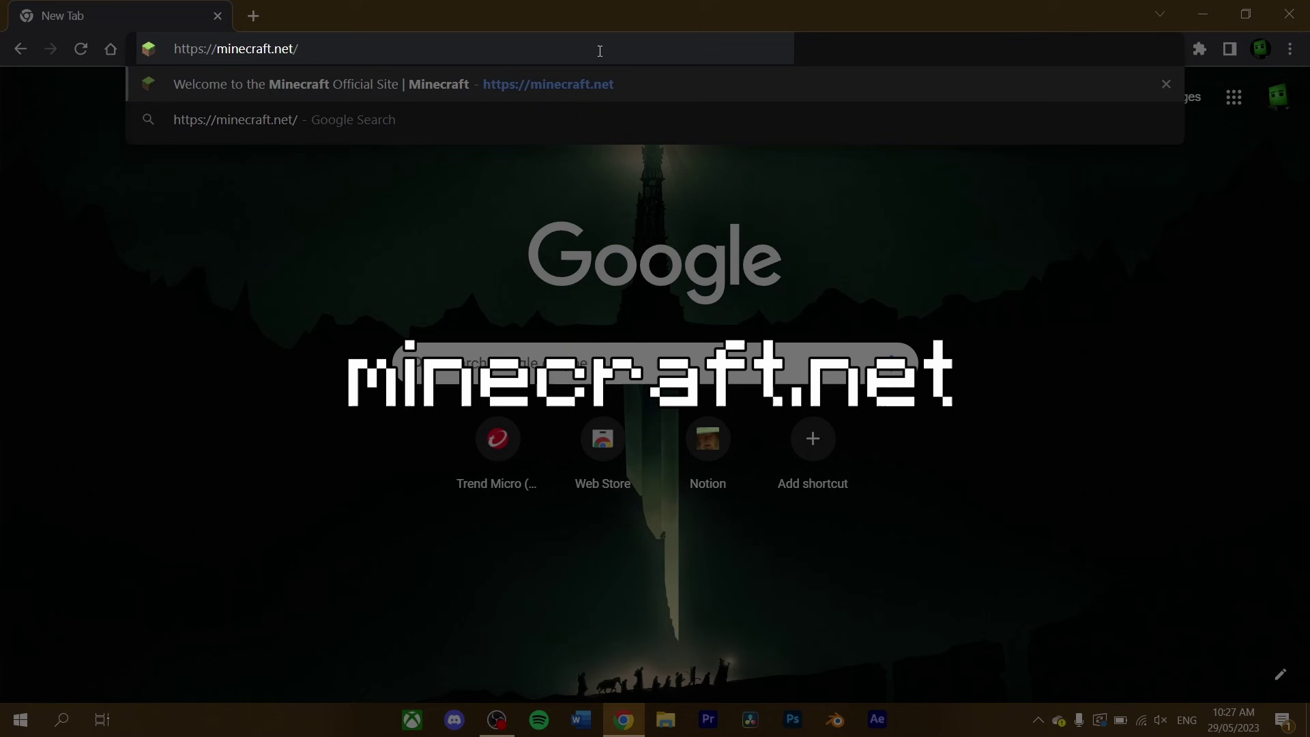
pyautogui.press('Return')
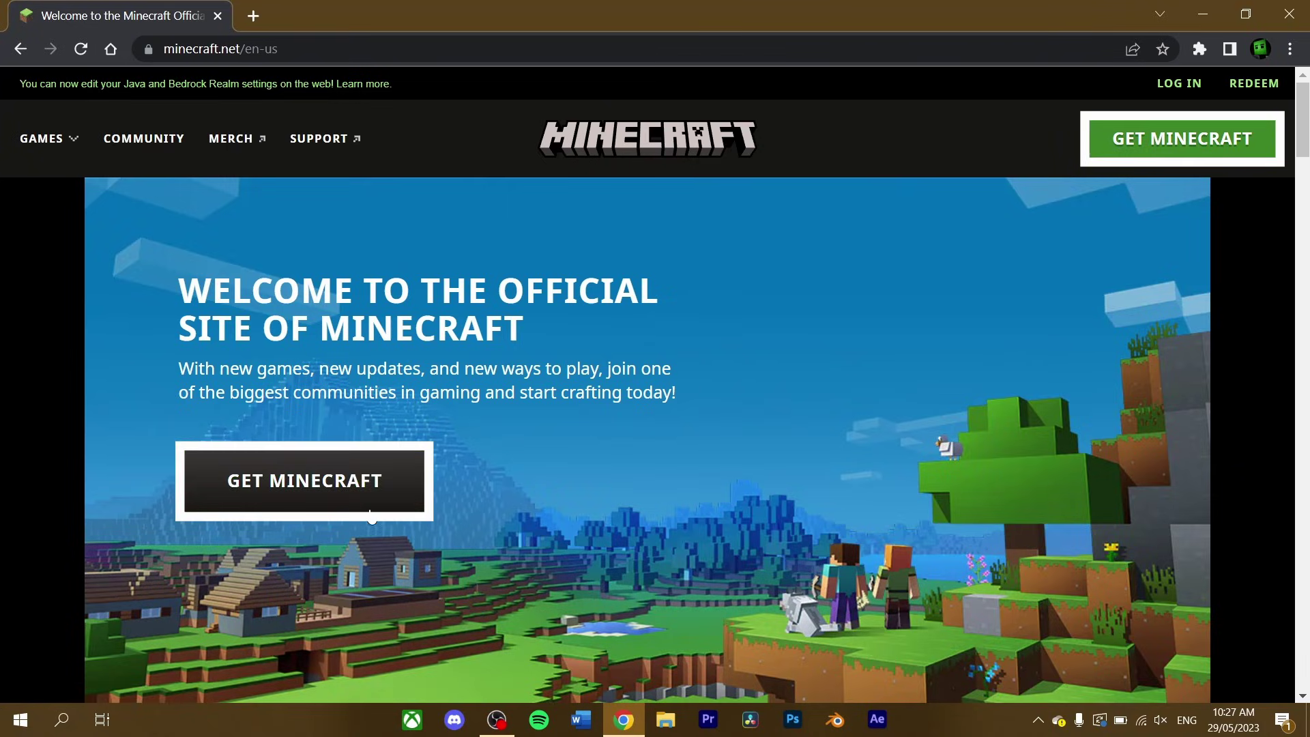
# Go to Get Minecraft and pick the Computer option for Java & Bedrock Edition
pyautogui.click(395, 490)
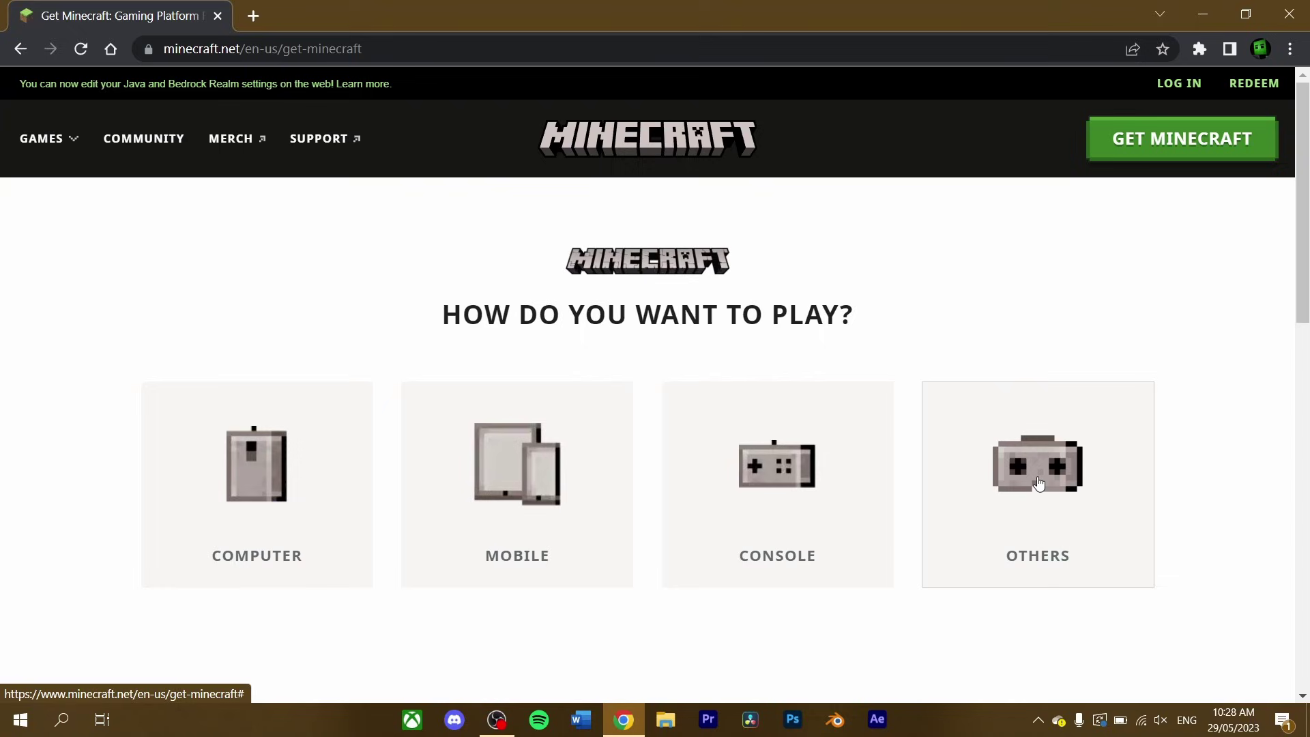
pyautogui.click(257, 527)
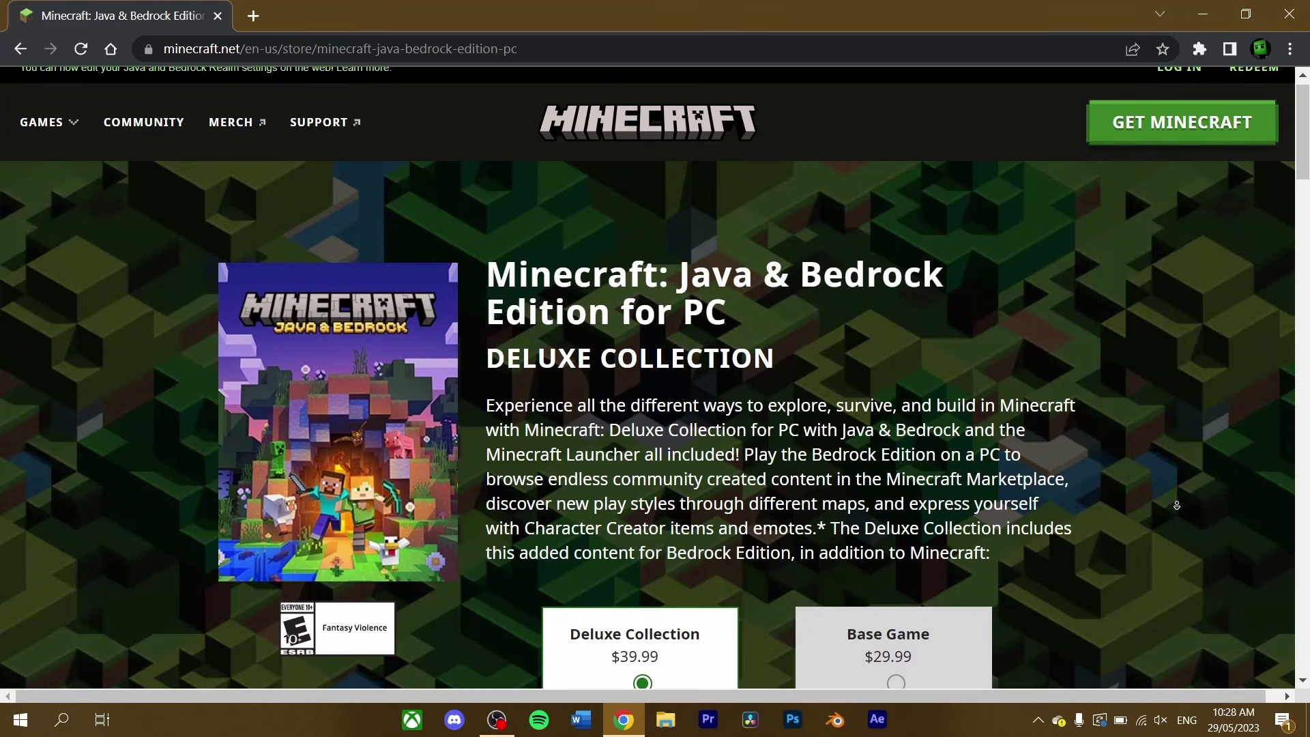
pyautogui.scroll(-2, 1173, 469)
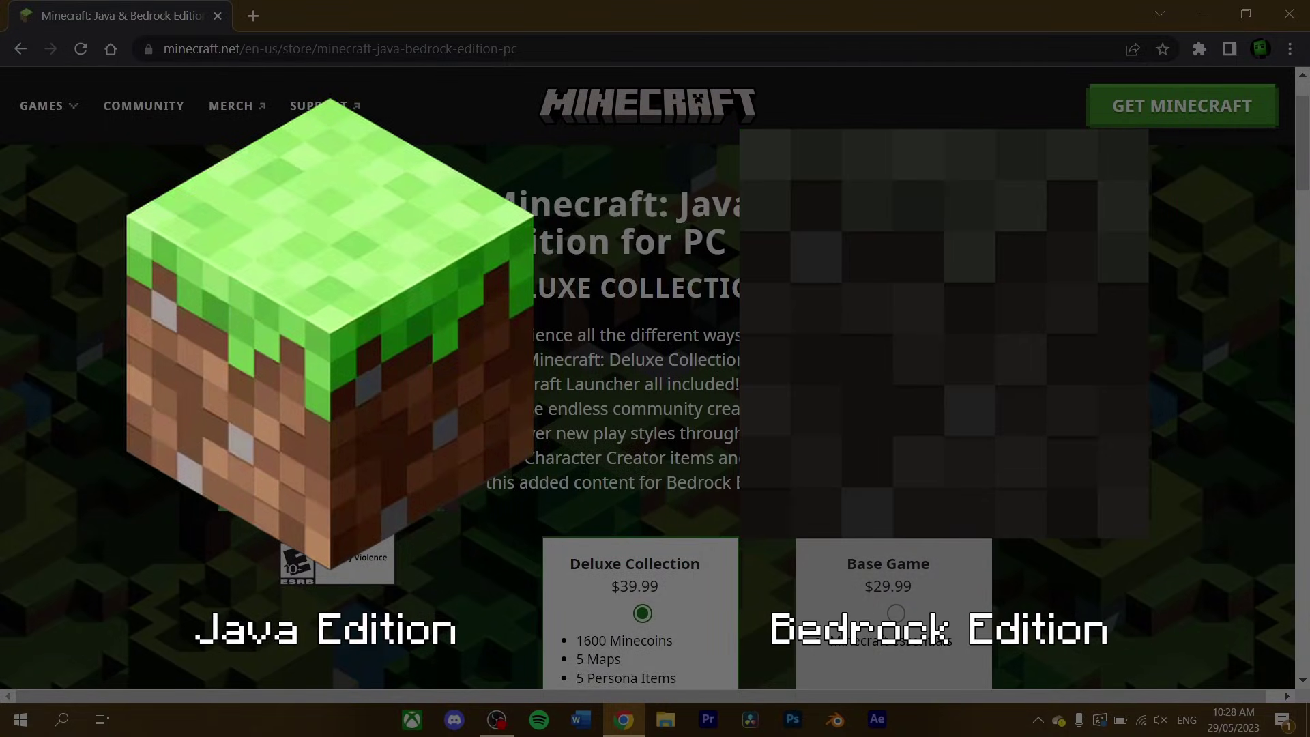
pyautogui.scroll(-2, 655, 409)
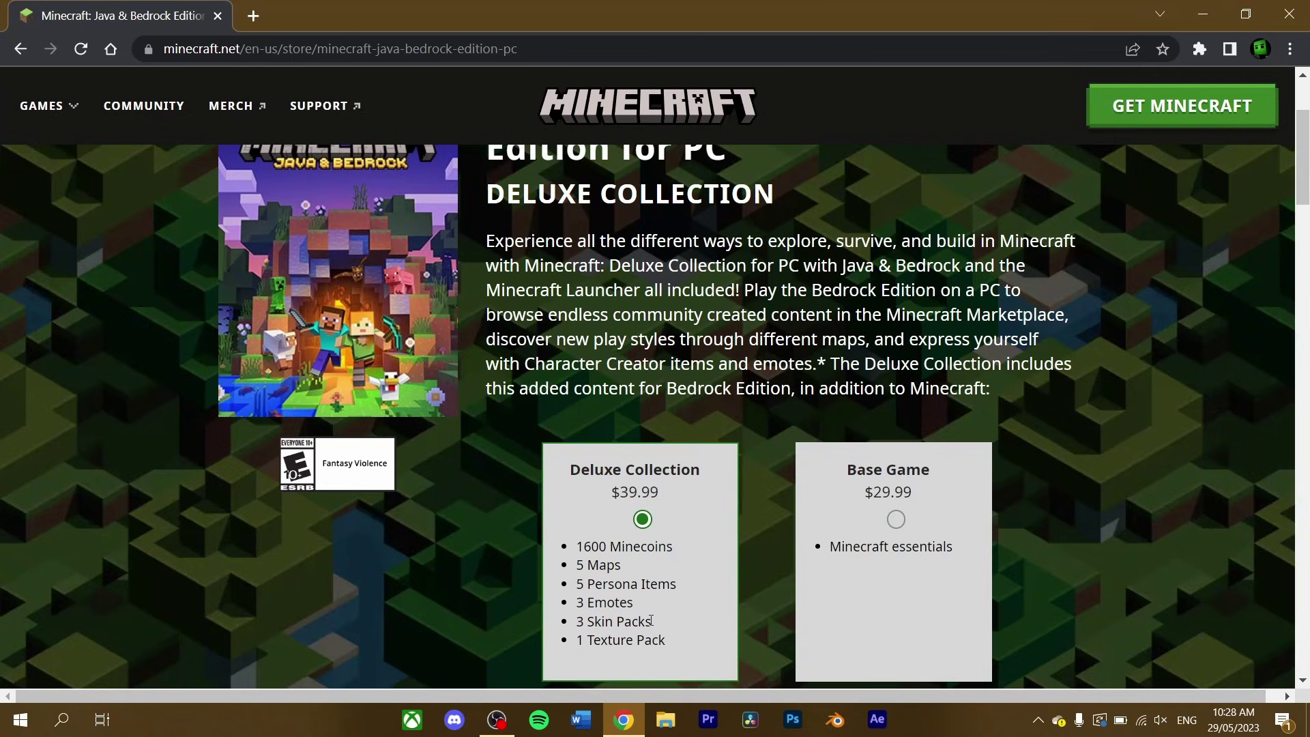
# Select the $29.99 Base Game edition and proceed to buy it
pyautogui.click(894, 519)
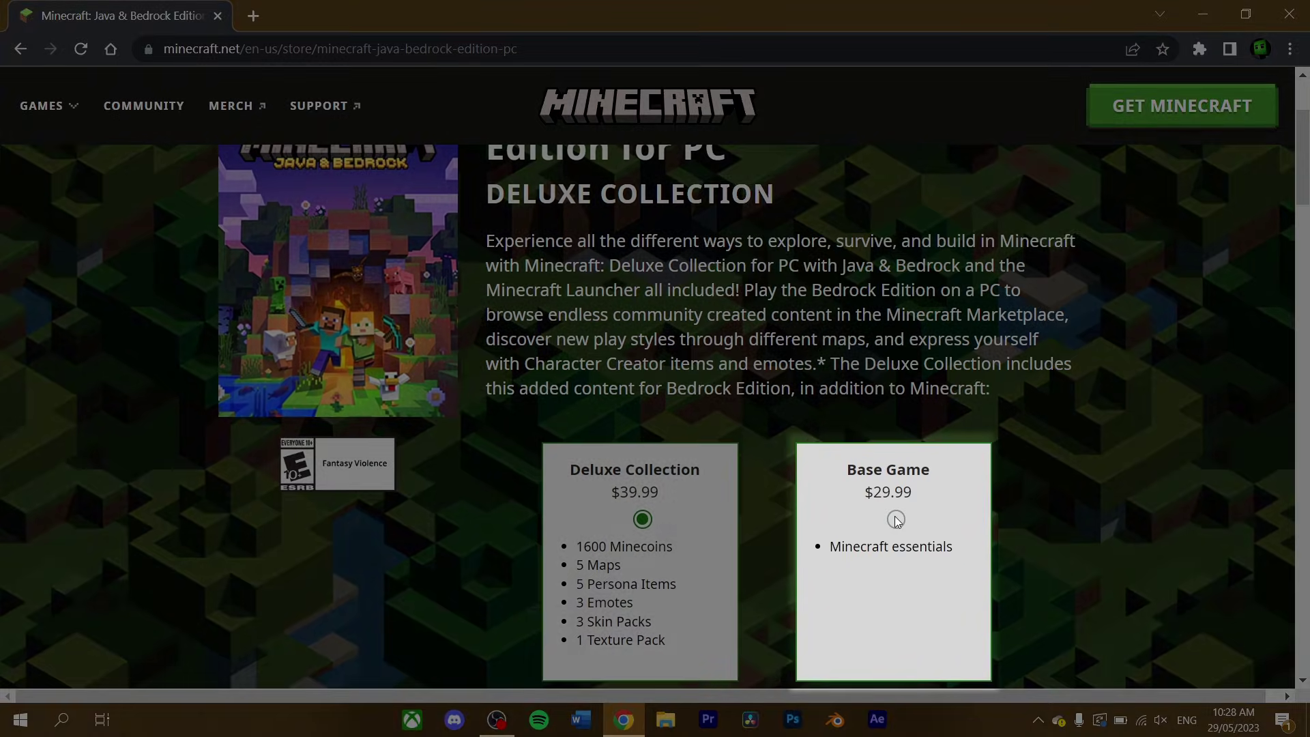
pyautogui.click(534, 656)
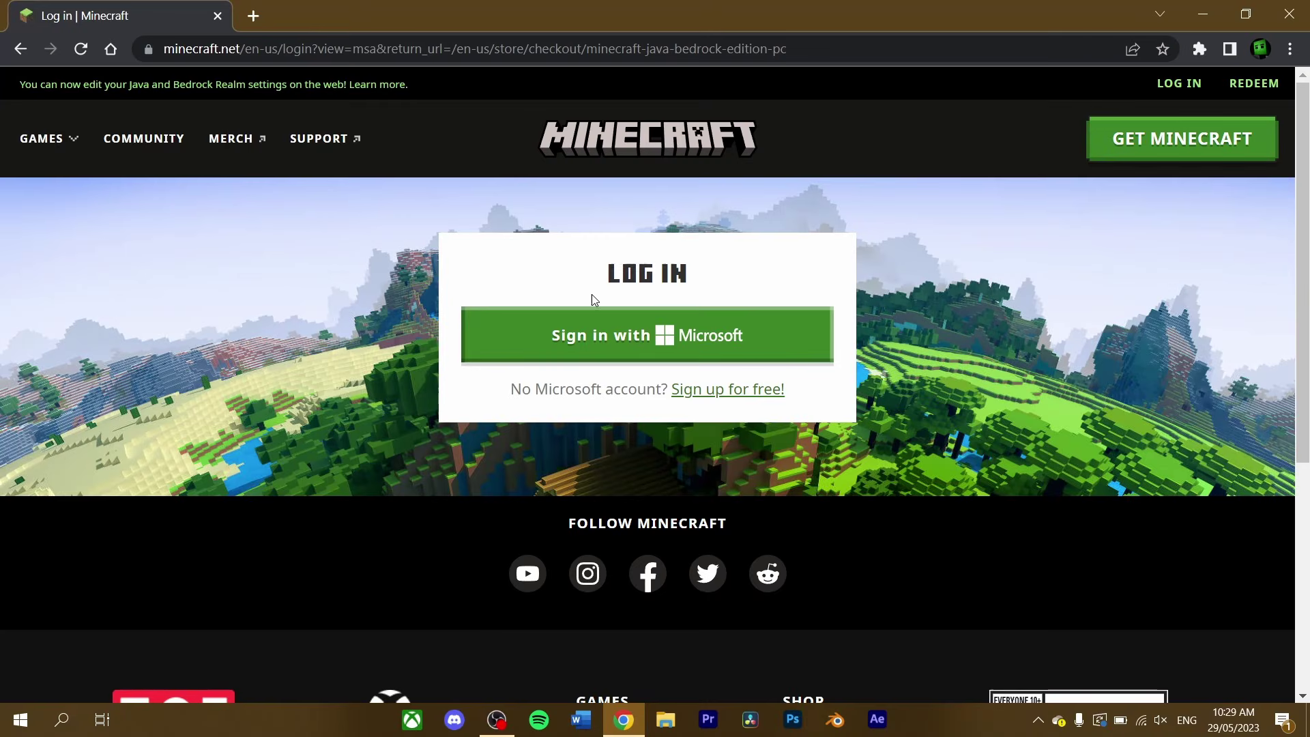
# Sign in with Microsoft, retrying once, until checkout reaches the Download step
pyautogui.click(678, 338)
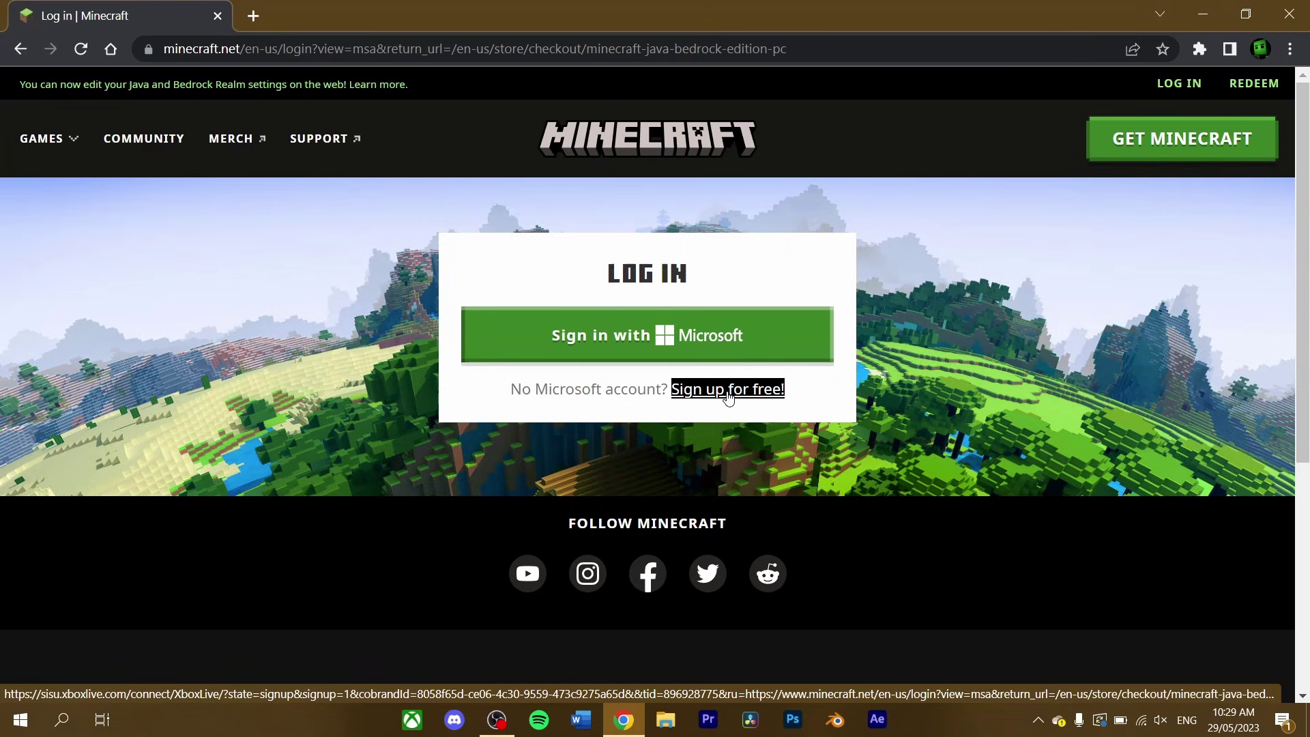
pyautogui.click(661, 348)
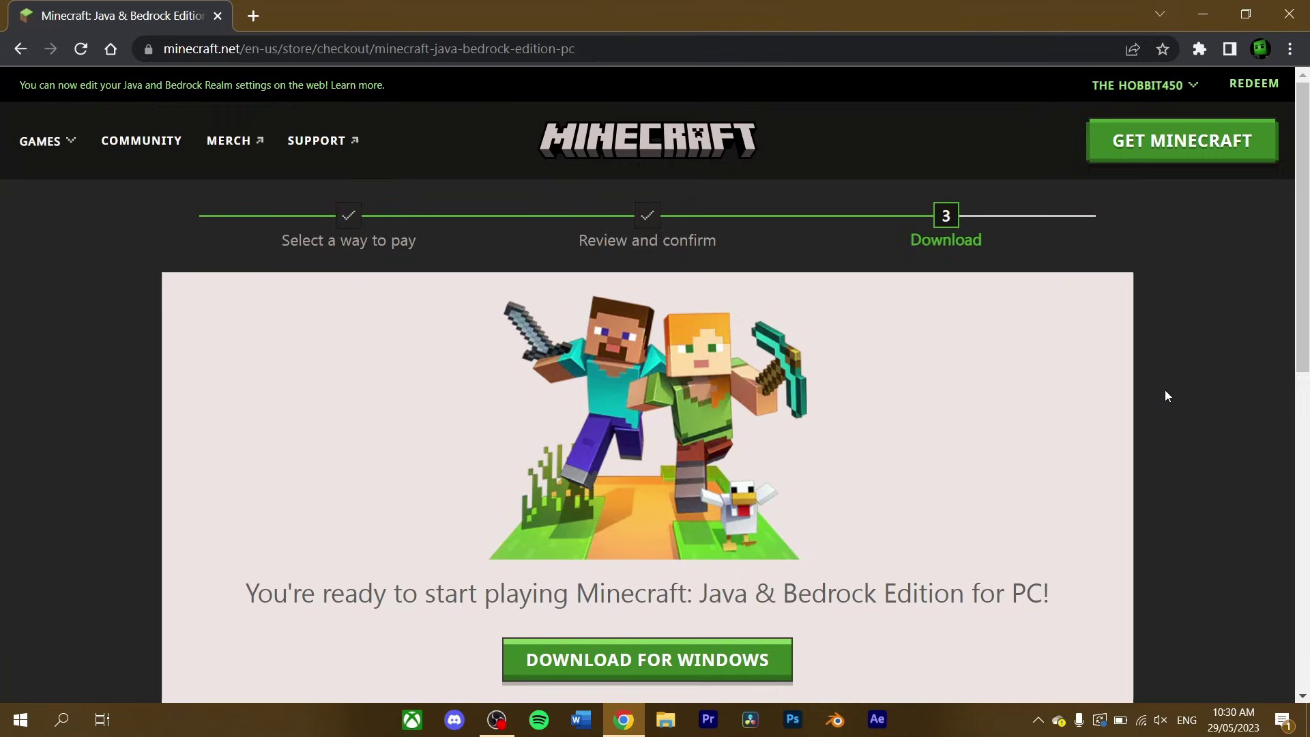
pyautogui.scroll(-1, 1165, 391)
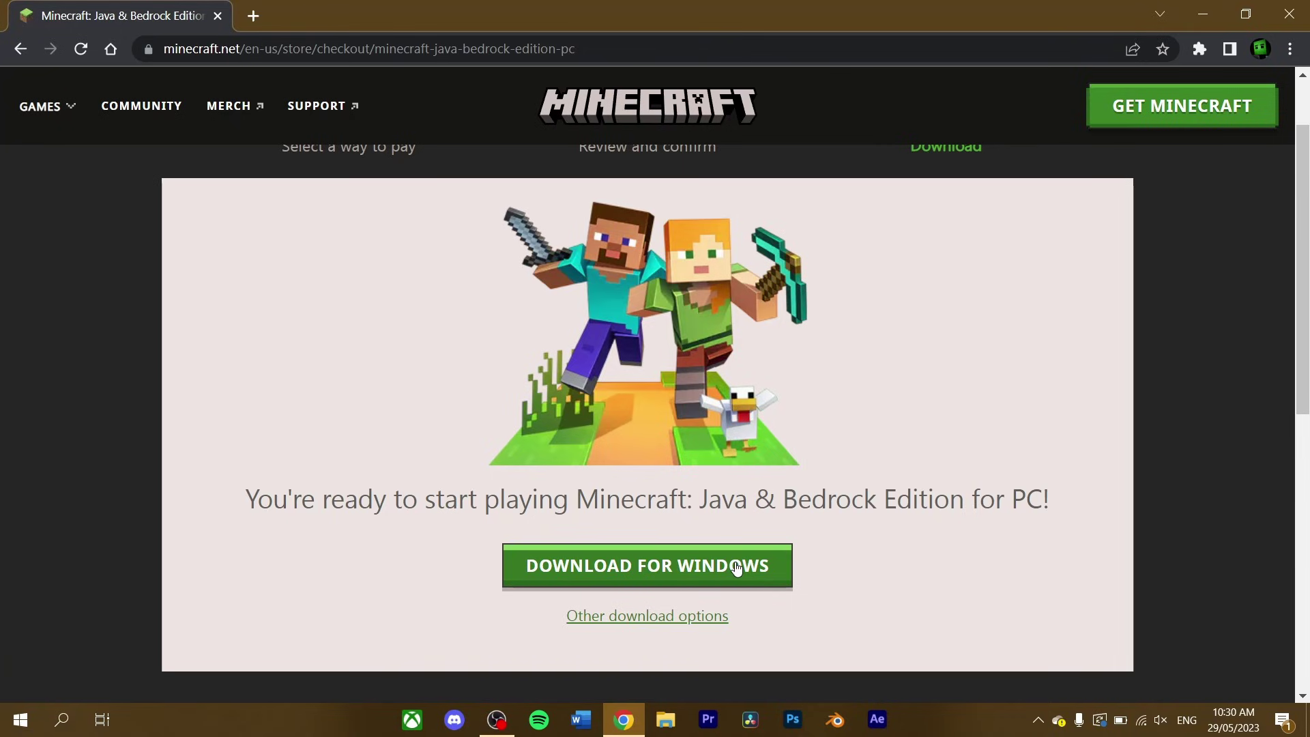
# Download the Windows 10/11 launcher and reveal MinecraftInstaller.exe in its folder
pyautogui.click(650, 620)
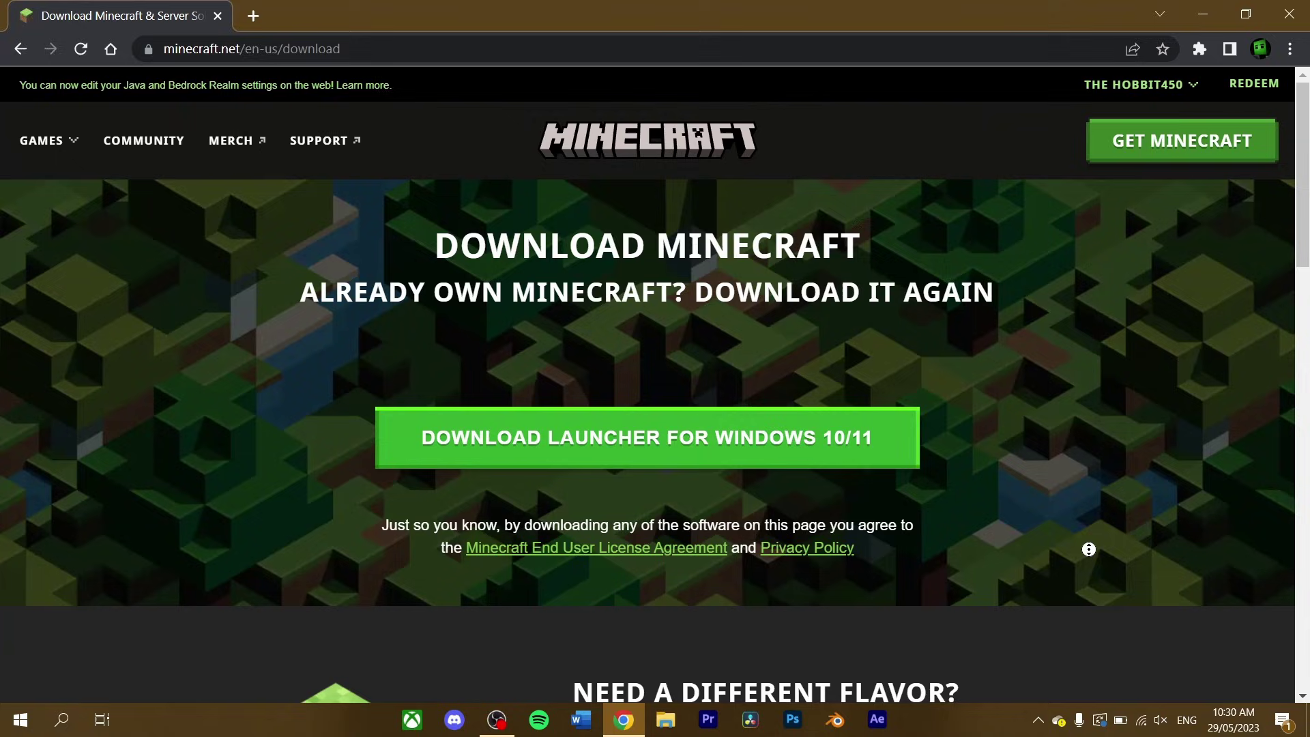
pyautogui.scroll(-2, 1101, 628)
pyautogui.scroll(-4, 1103, 628)
pyautogui.scroll(-2, 1102, 628)
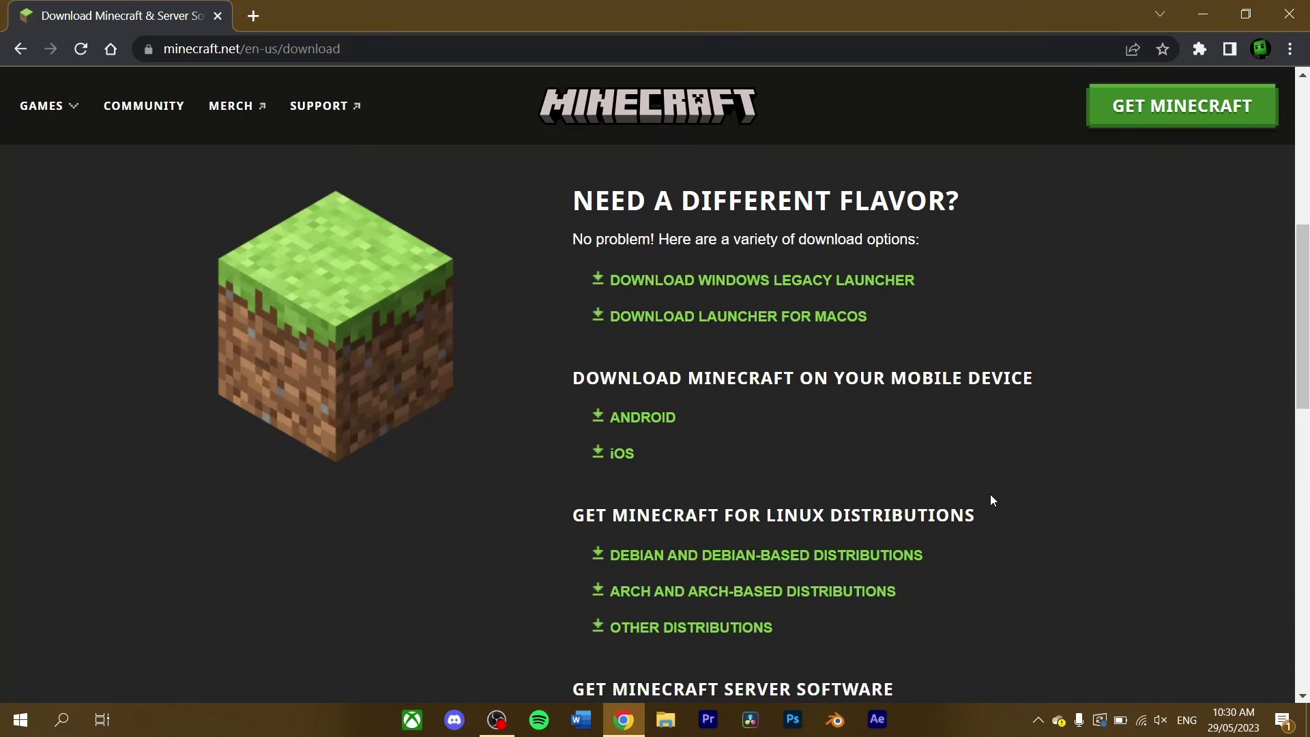
pyautogui.scroll(5, 990, 495)
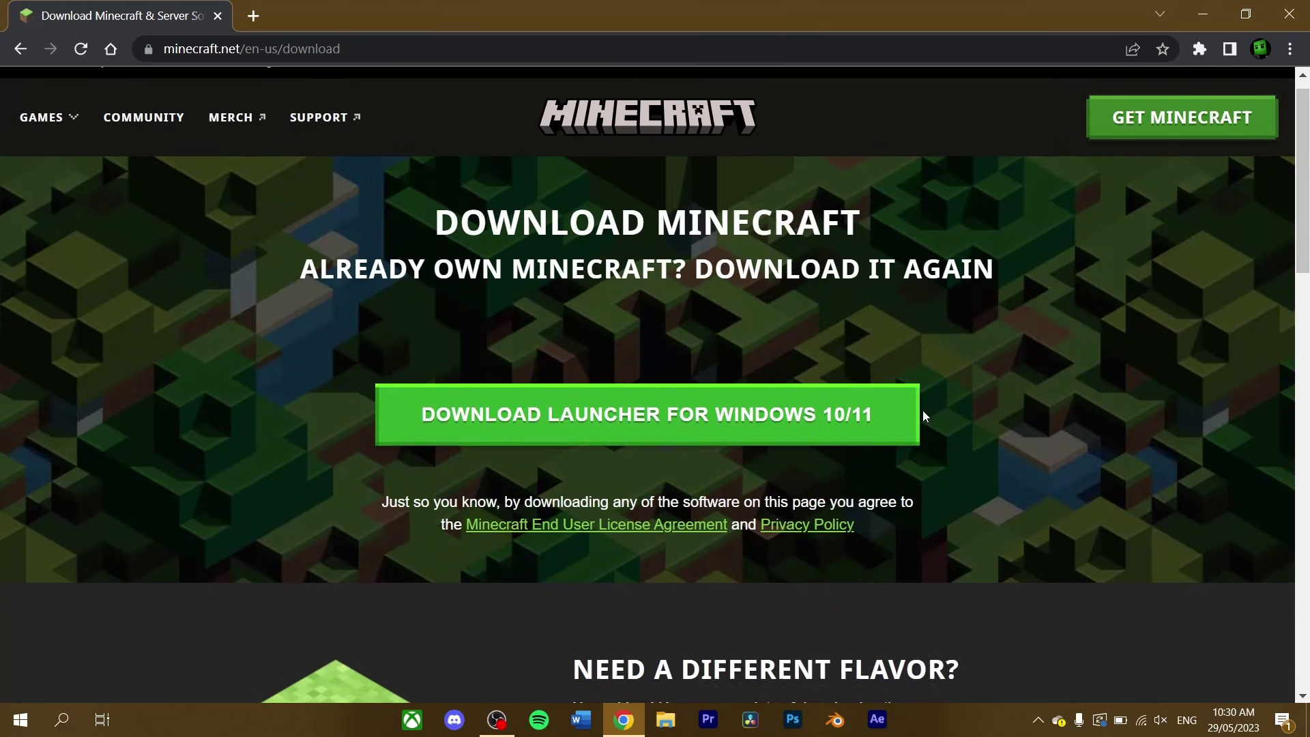
pyautogui.click(821, 430)
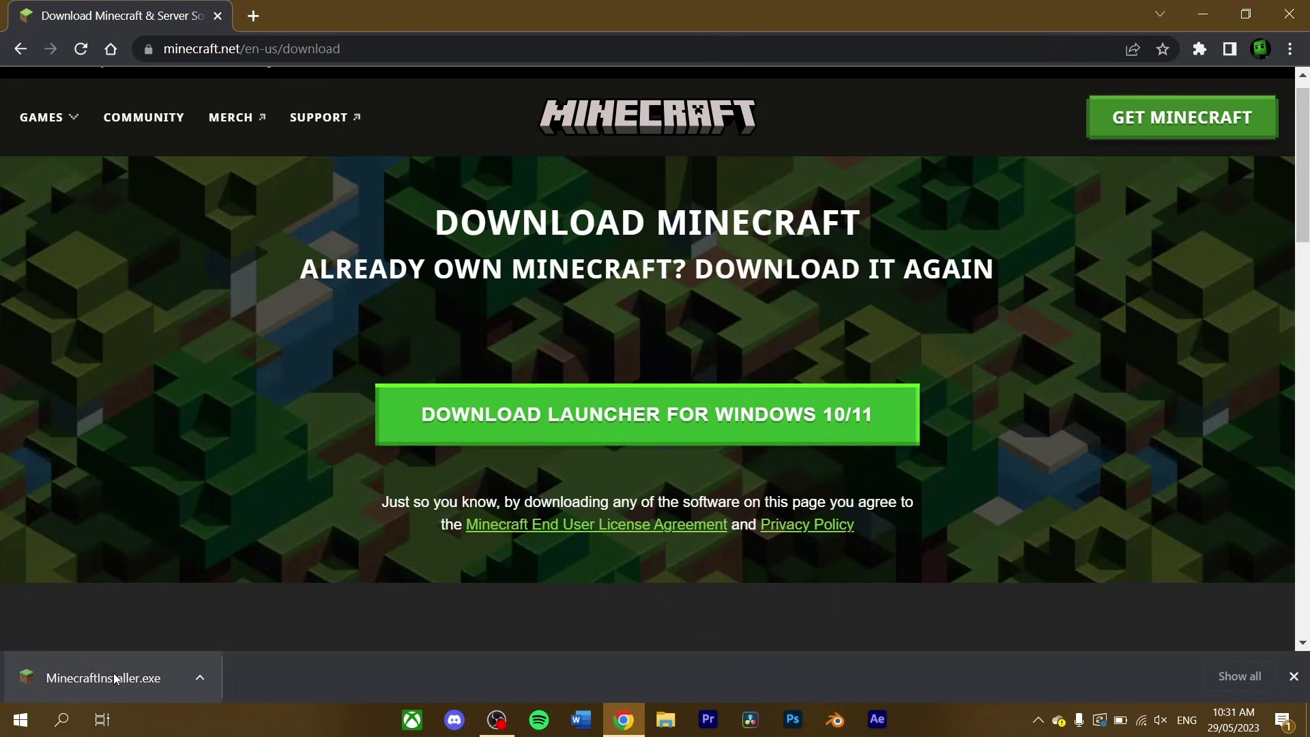
pyautogui.click(144, 678)
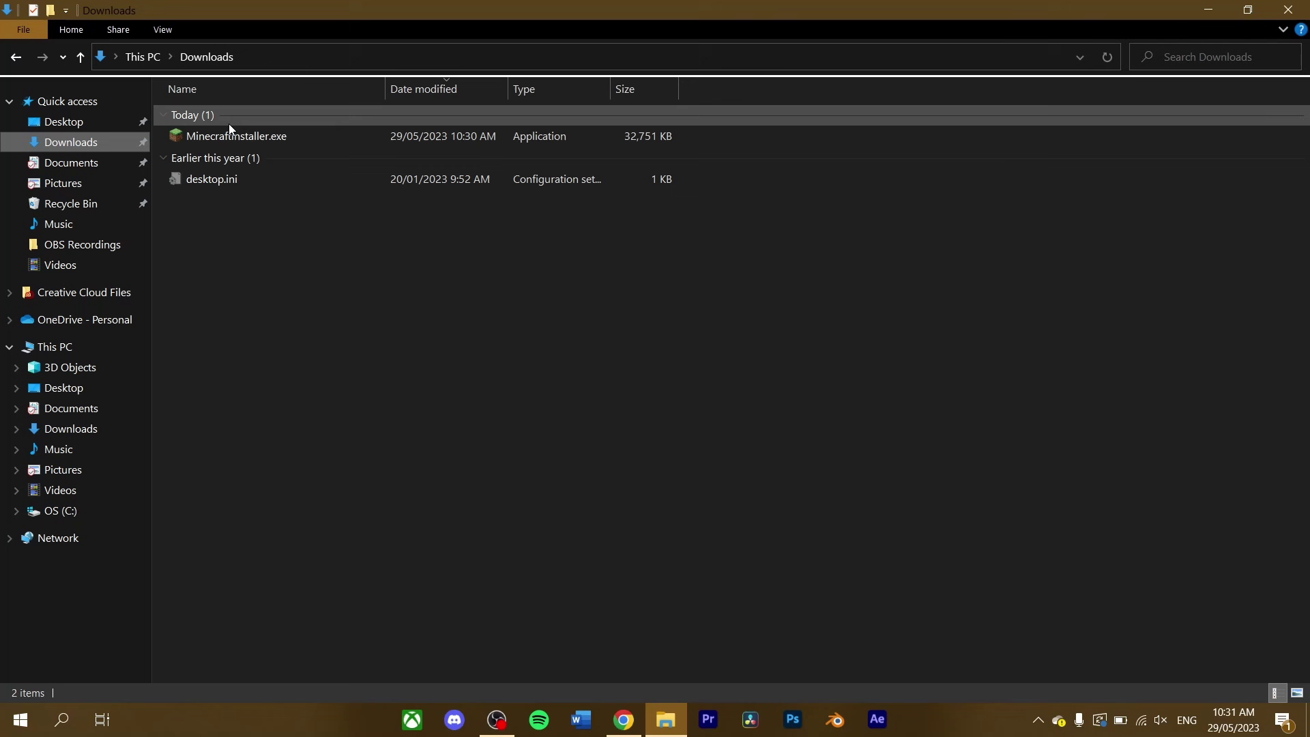
# Run MinecraftInstaller.exe, accept the license terms, install, and launch the Minecraft Launcher
pyautogui.doubleClick(232, 136)
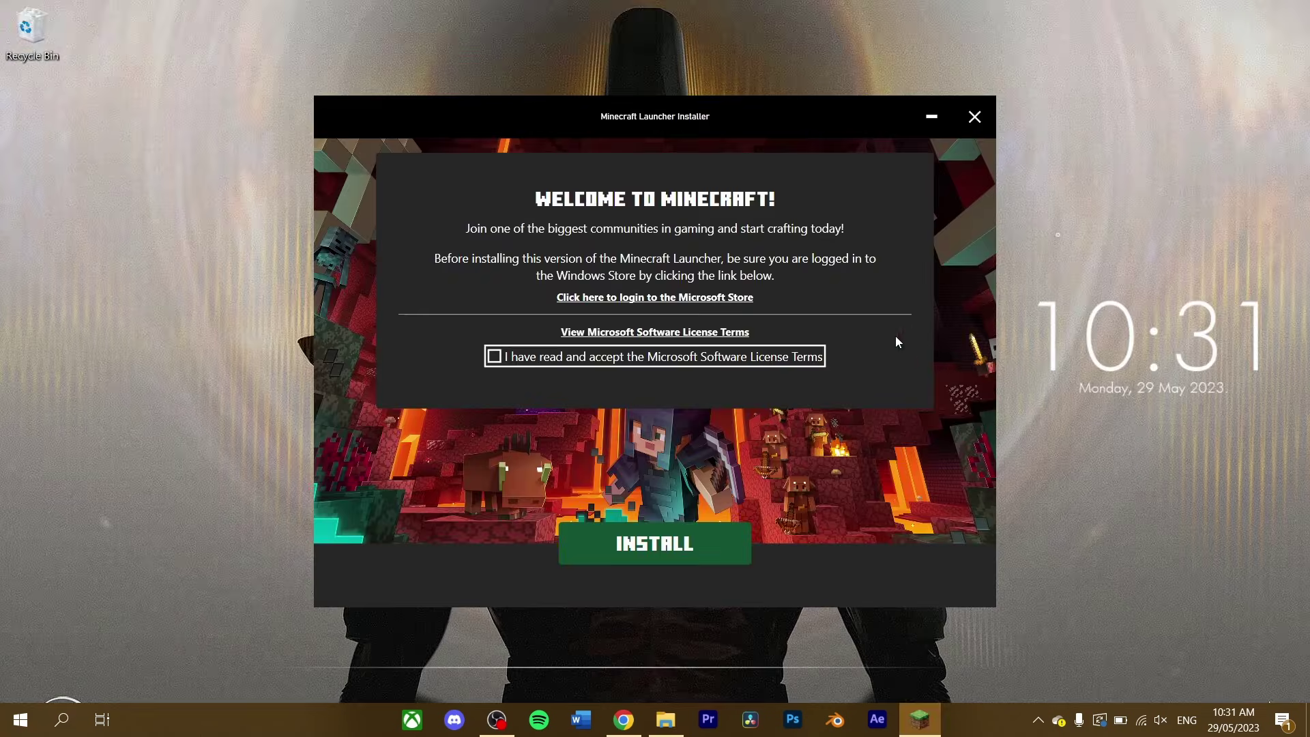
pyautogui.click(496, 360)
pyautogui.click(644, 544)
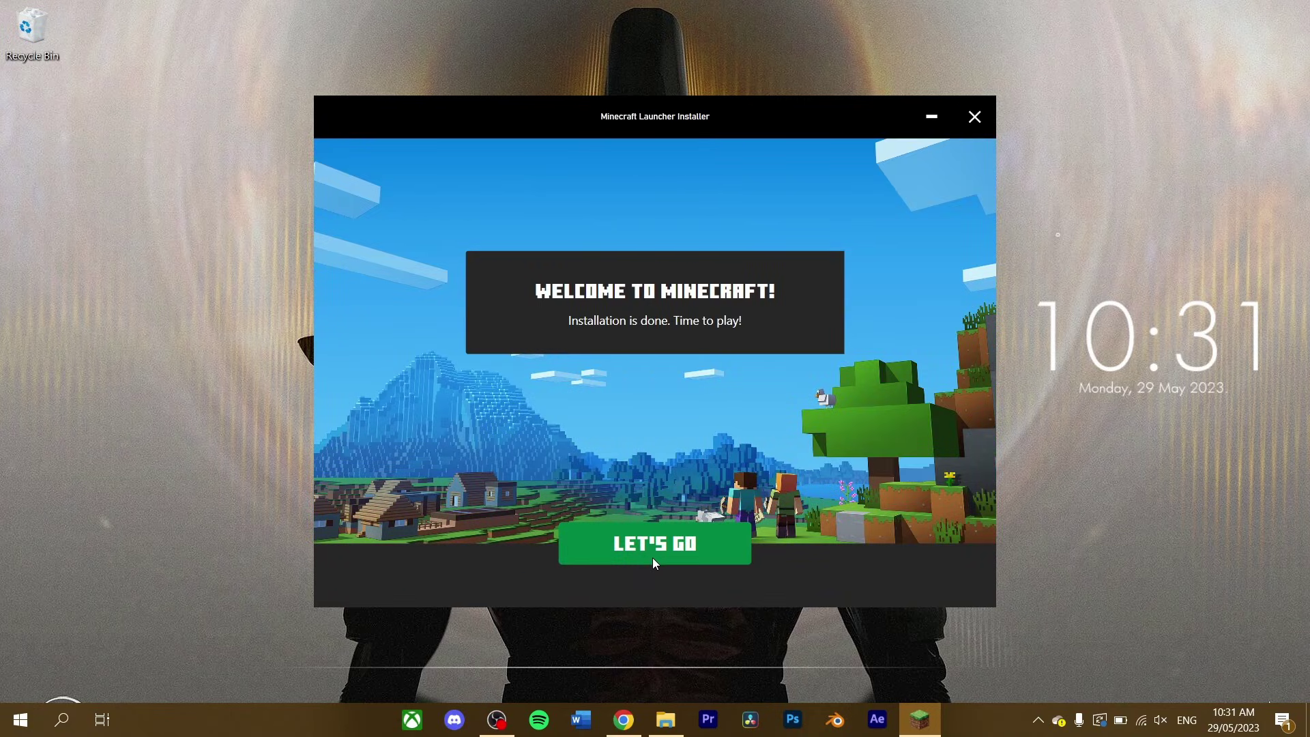
pyautogui.click(652, 550)
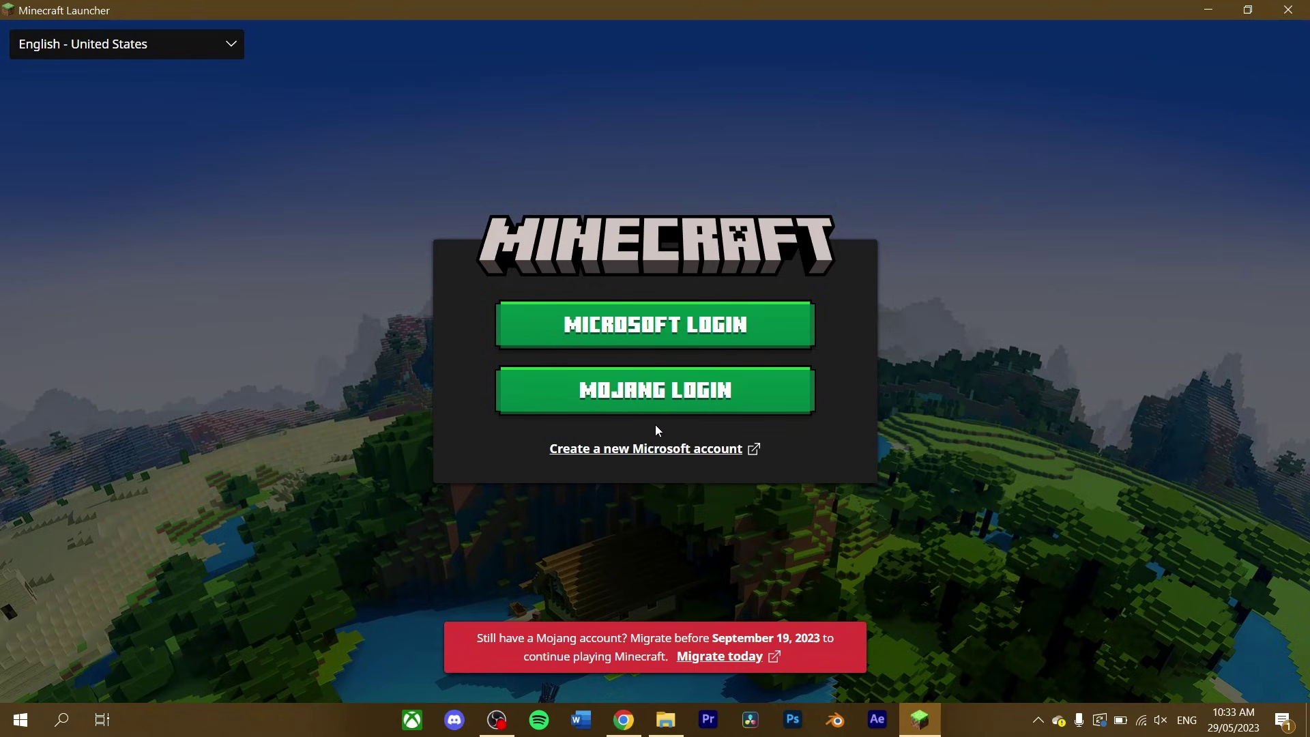
# Log in to the launcher with Microsoft and continue with the recognised Xbox account
pyautogui.click(653, 326)
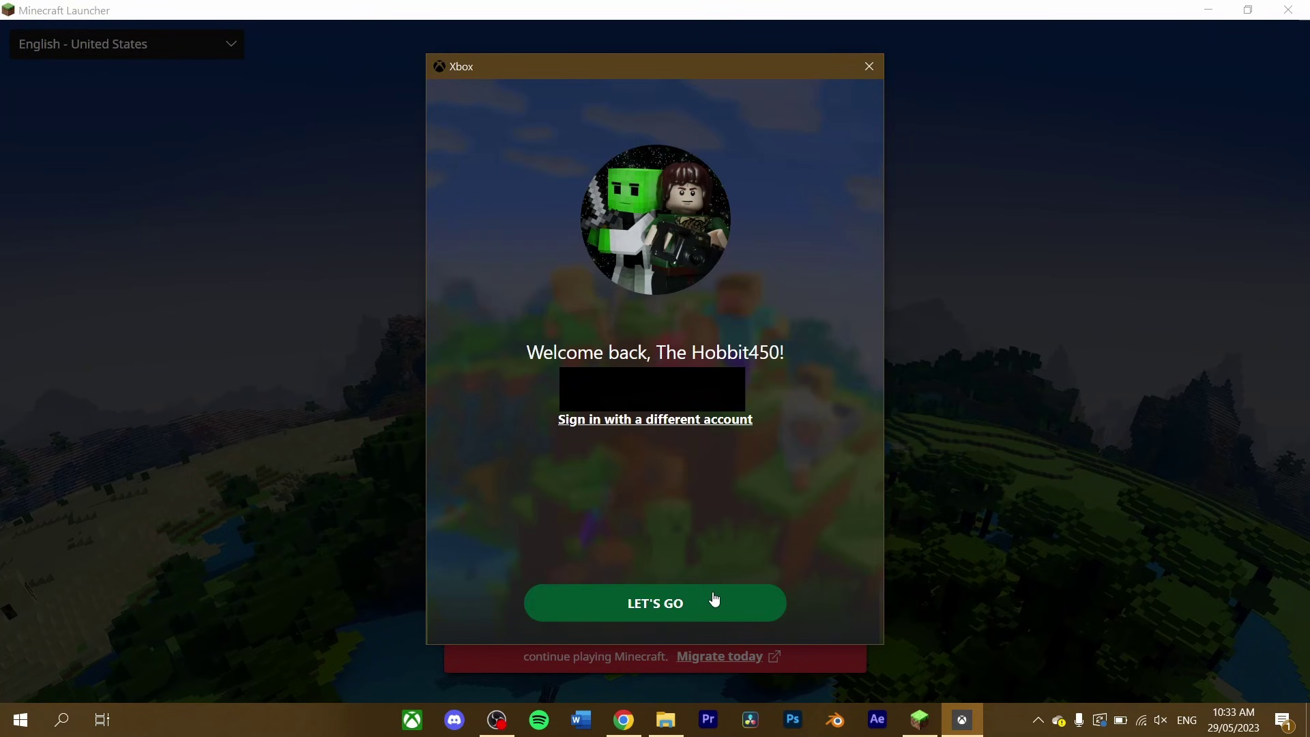
pyautogui.click(646, 614)
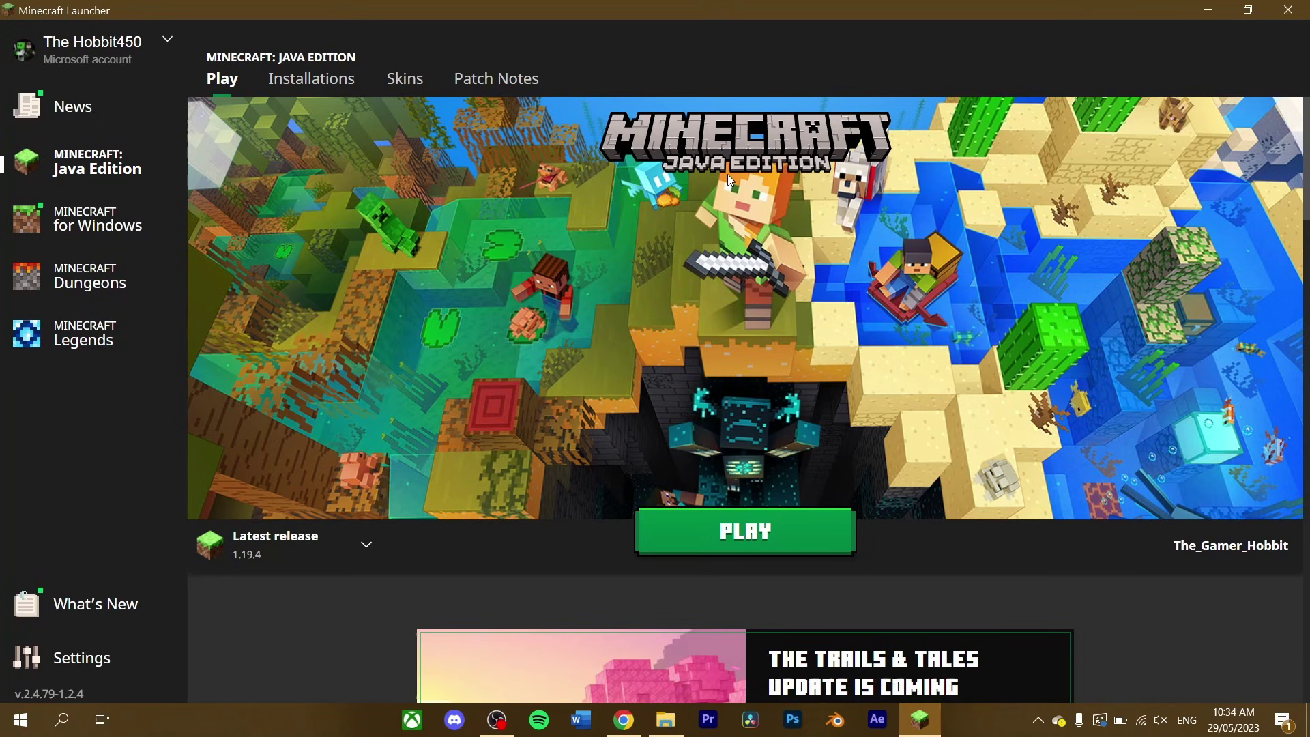
# Browse the Windows, Dungeons and Legends pages, then install Minecraft for Windows
pyautogui.click(95, 217)
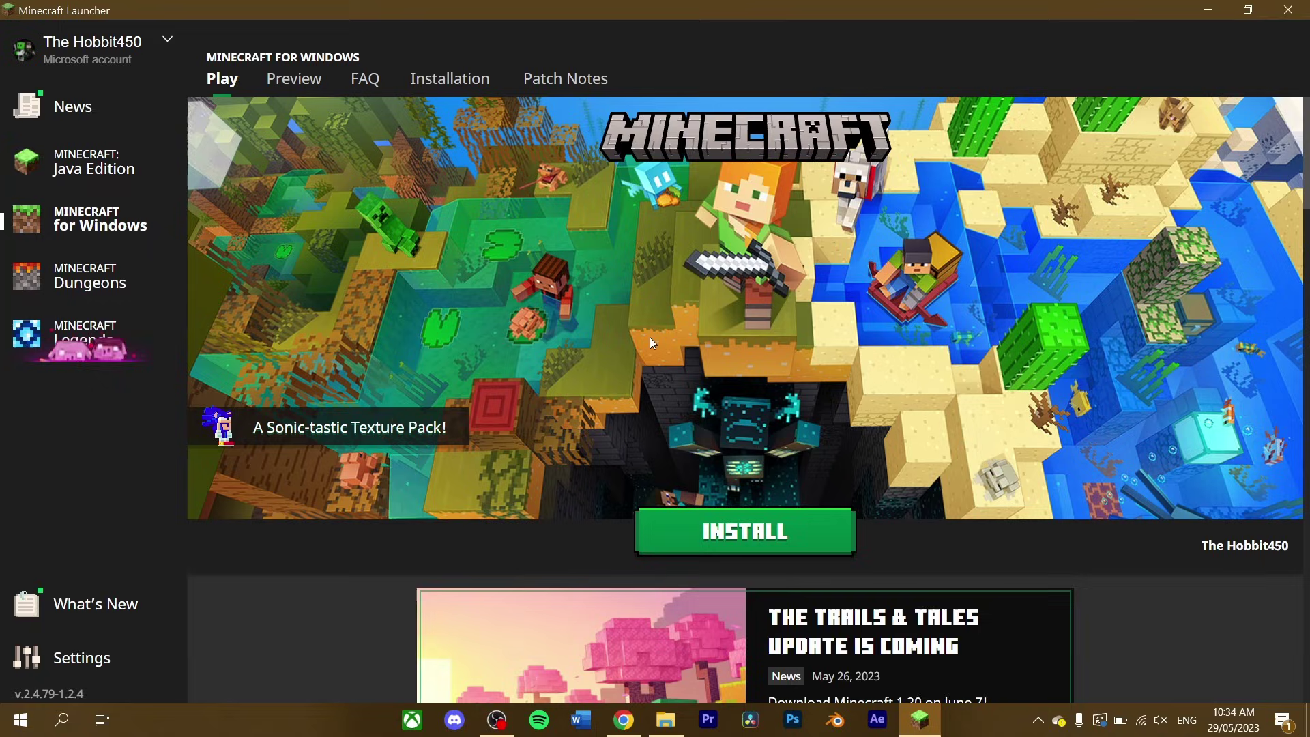
pyautogui.click(91, 277)
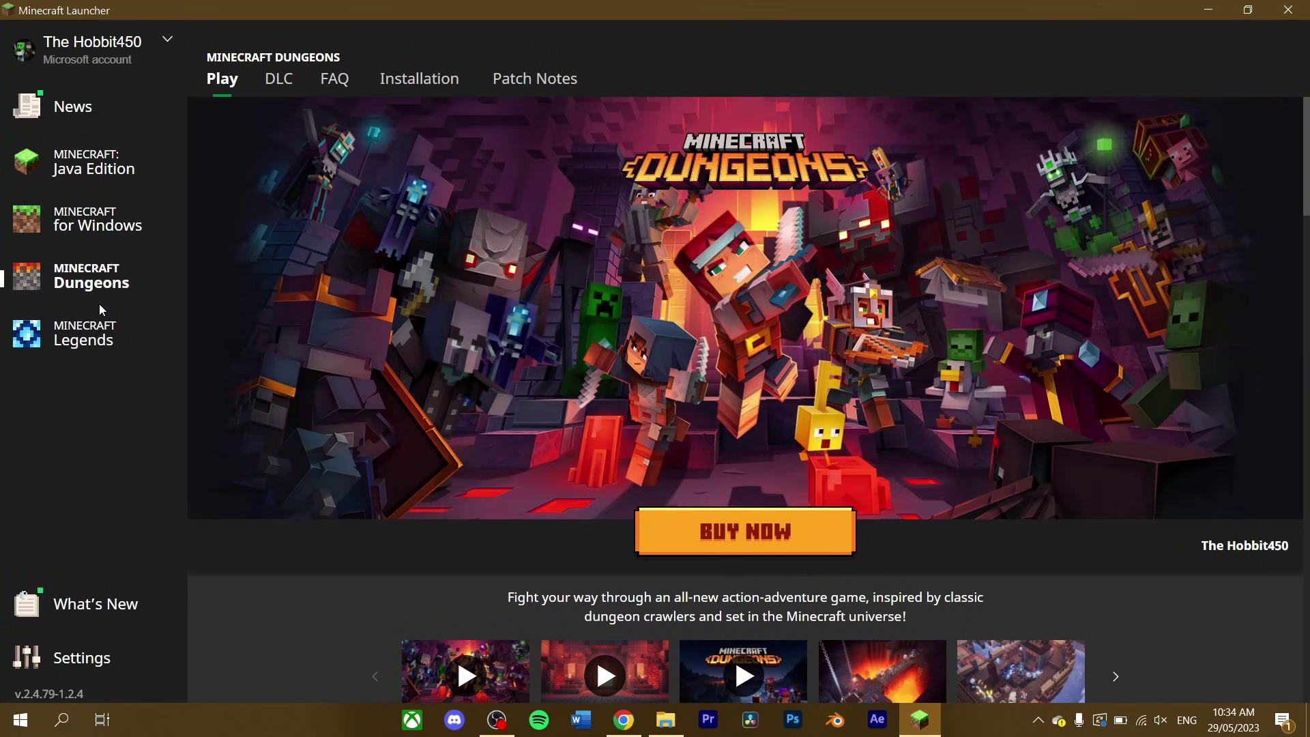
pyautogui.click(91, 338)
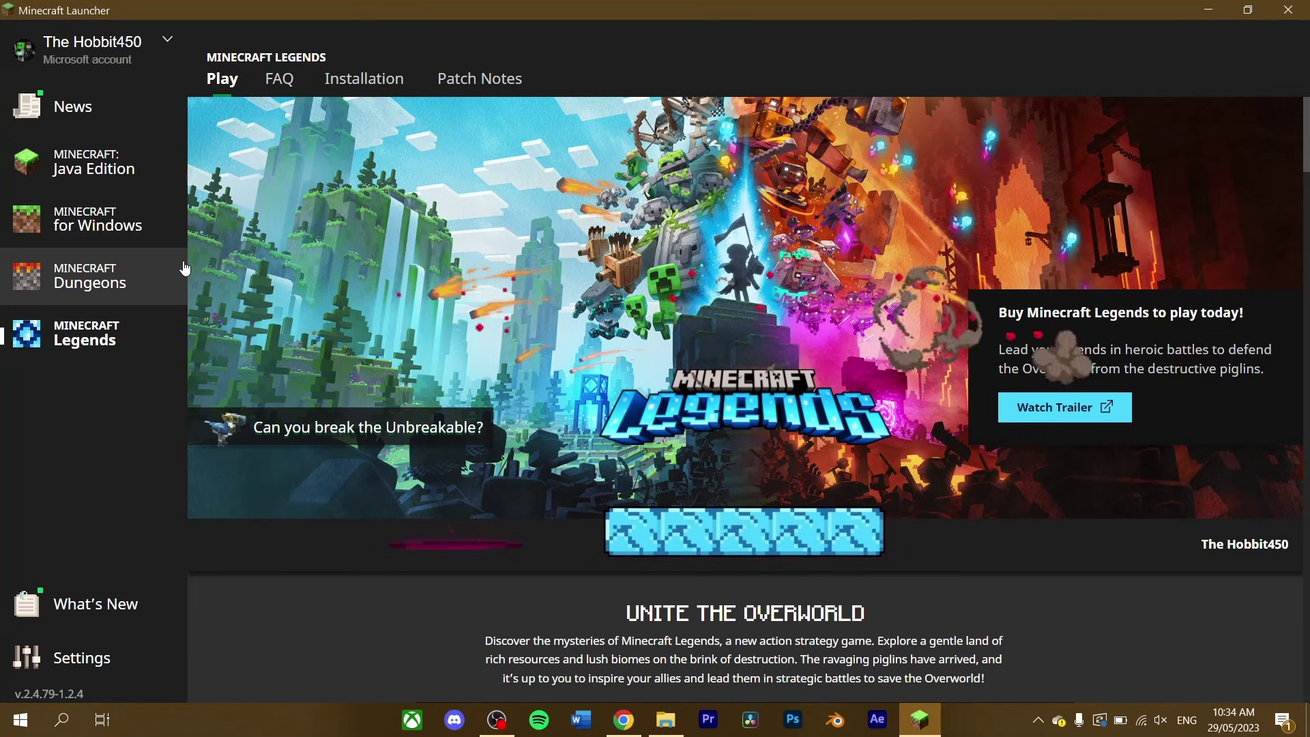
pyautogui.click(90, 221)
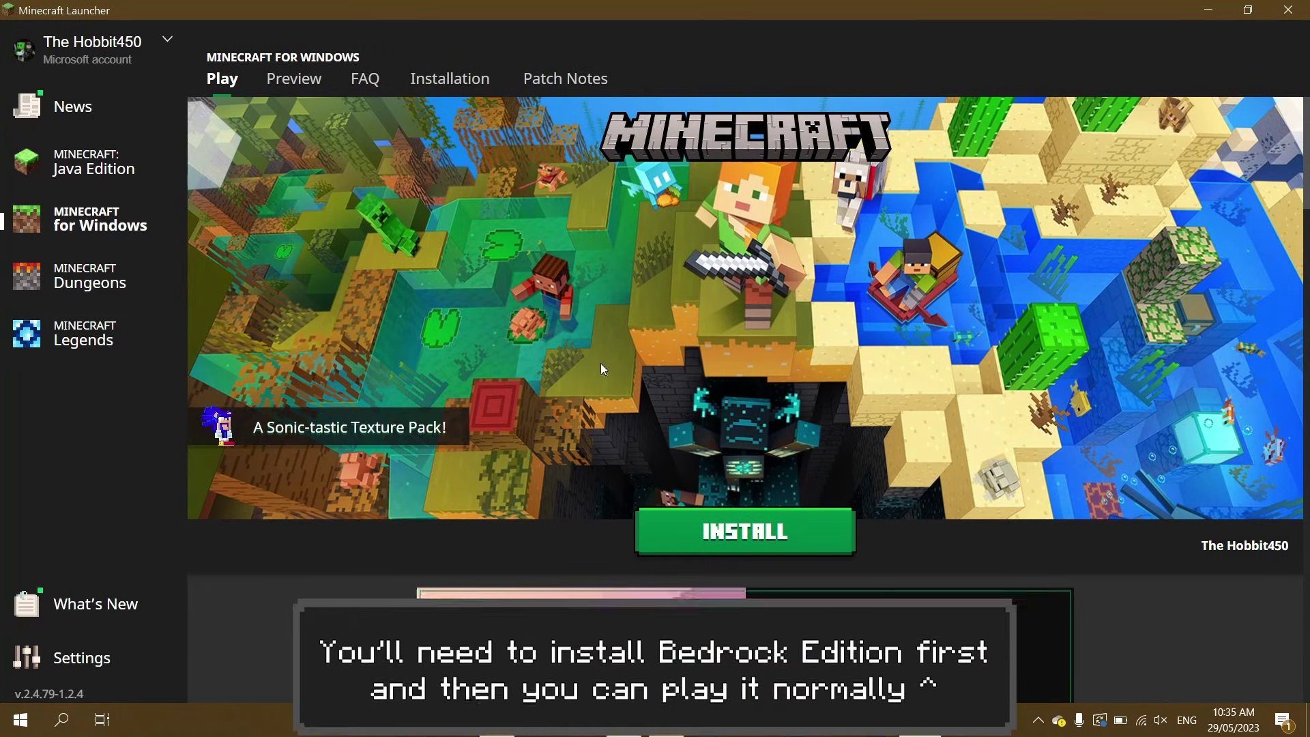
pyautogui.click(746, 531)
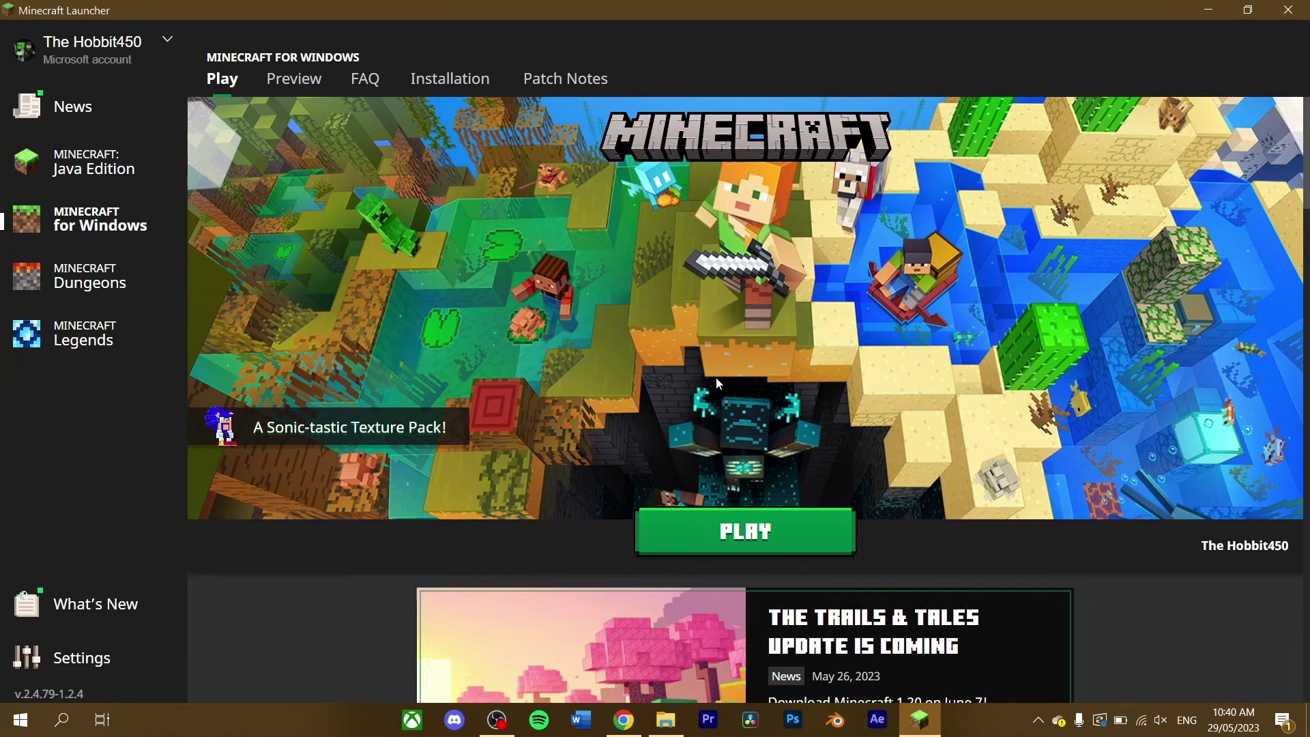
# Switch to Java Edition and play the latest release, 1.19.4
pyautogui.click(93, 162)
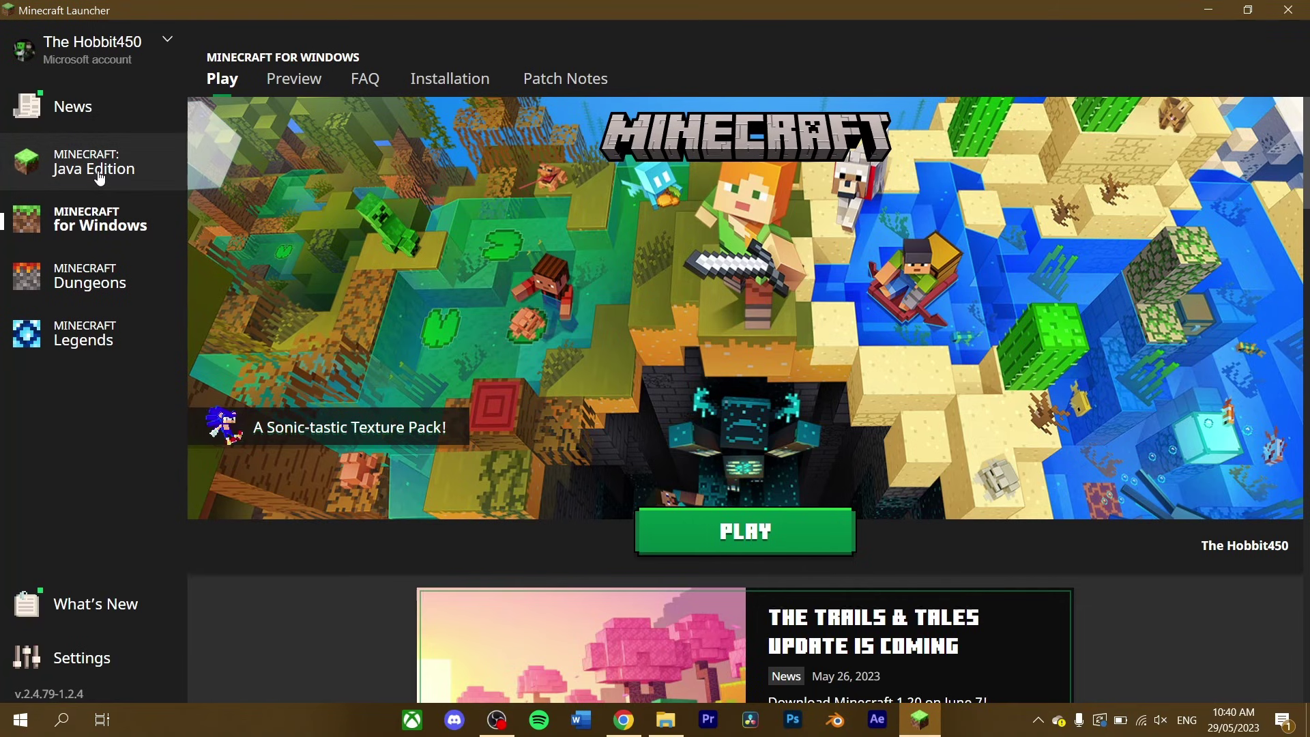
pyautogui.click(731, 539)
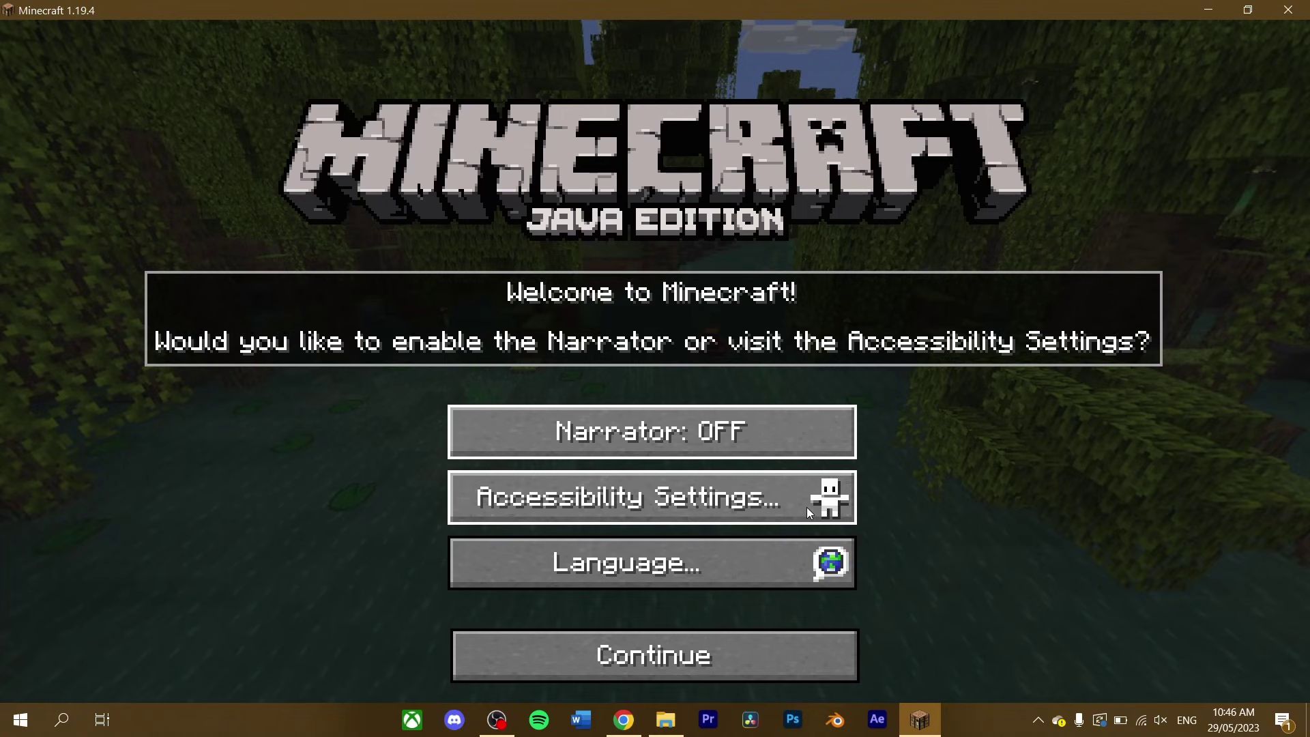
# Continue past the Narrator and accessibility welcome screen
pyautogui.click(694, 656)
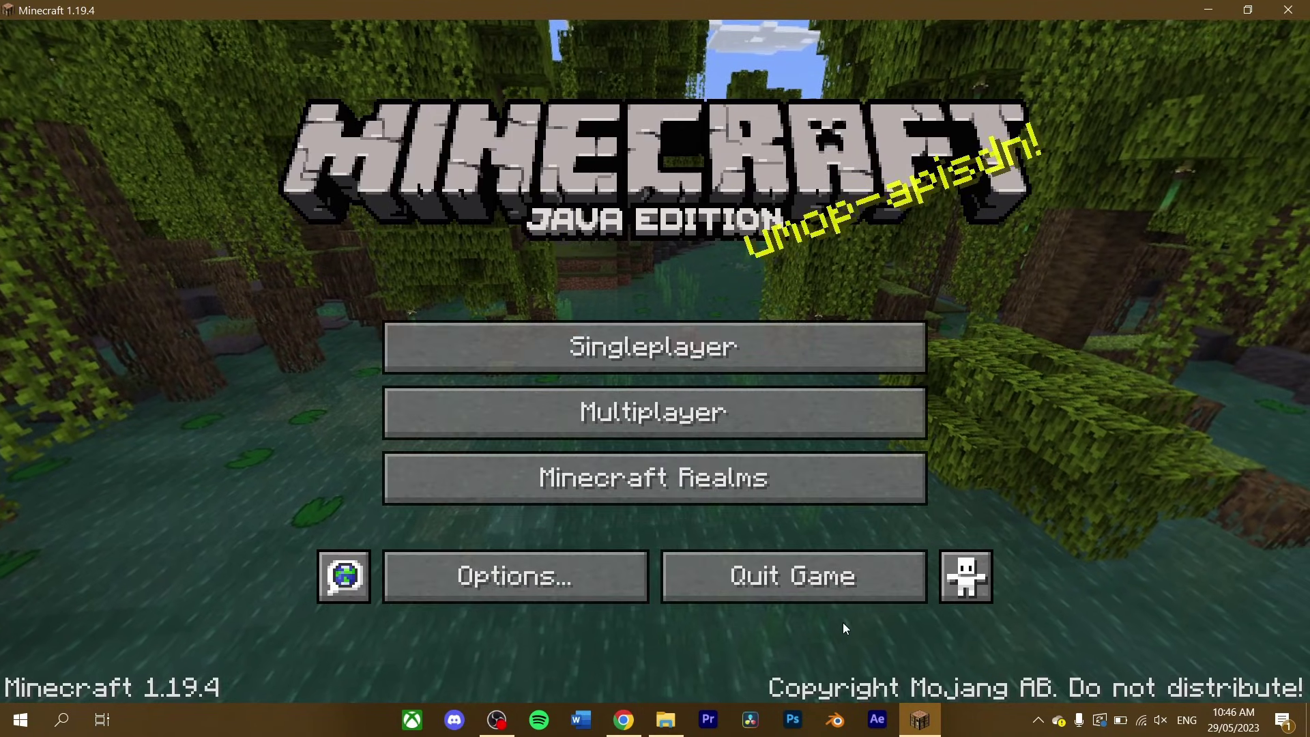